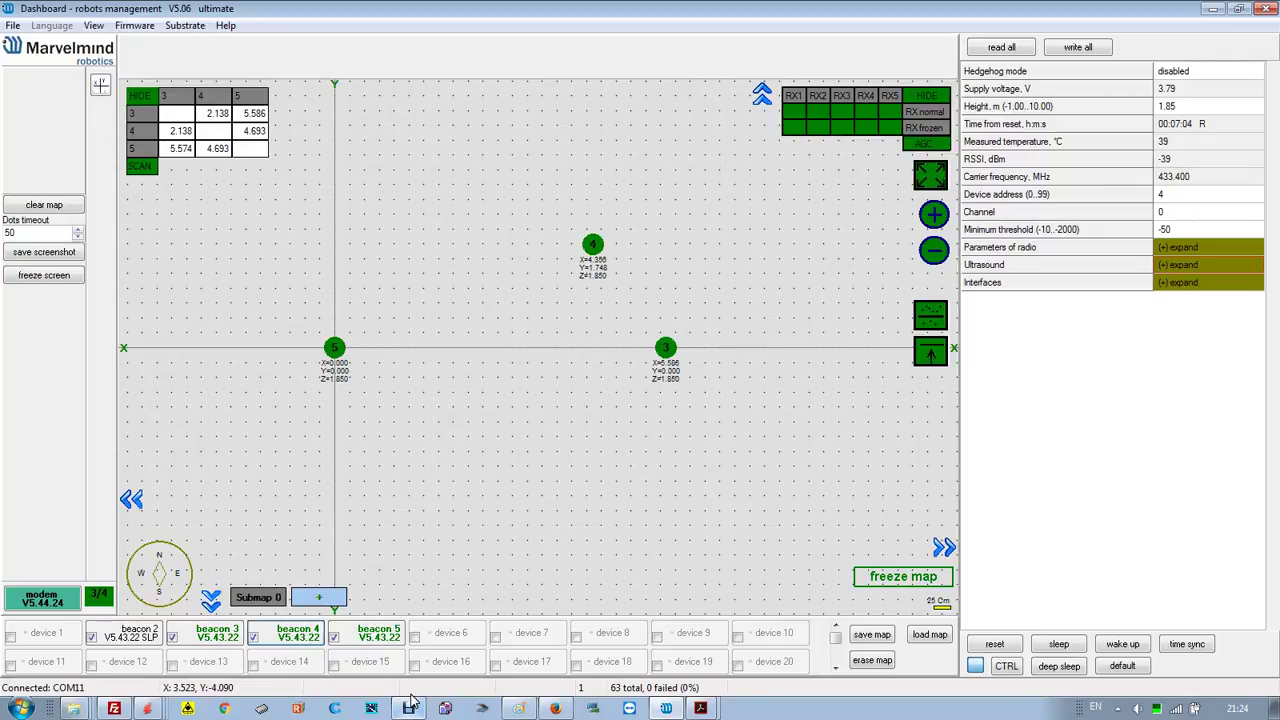
Step: Open the View menu to list the available windows, including Oscilloscope
left_click(93, 25)
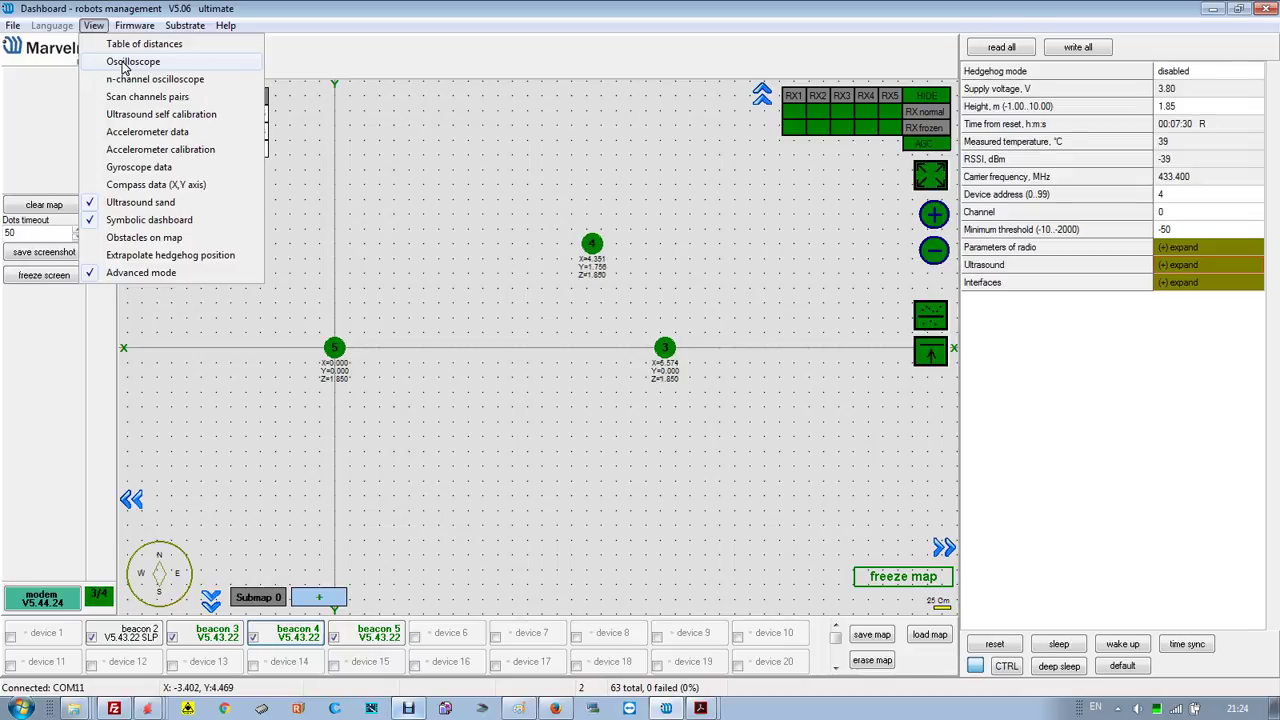
Step: Open the oscilloscope in the upper right and plot the signal from beacon 5
left_click(119, 64)
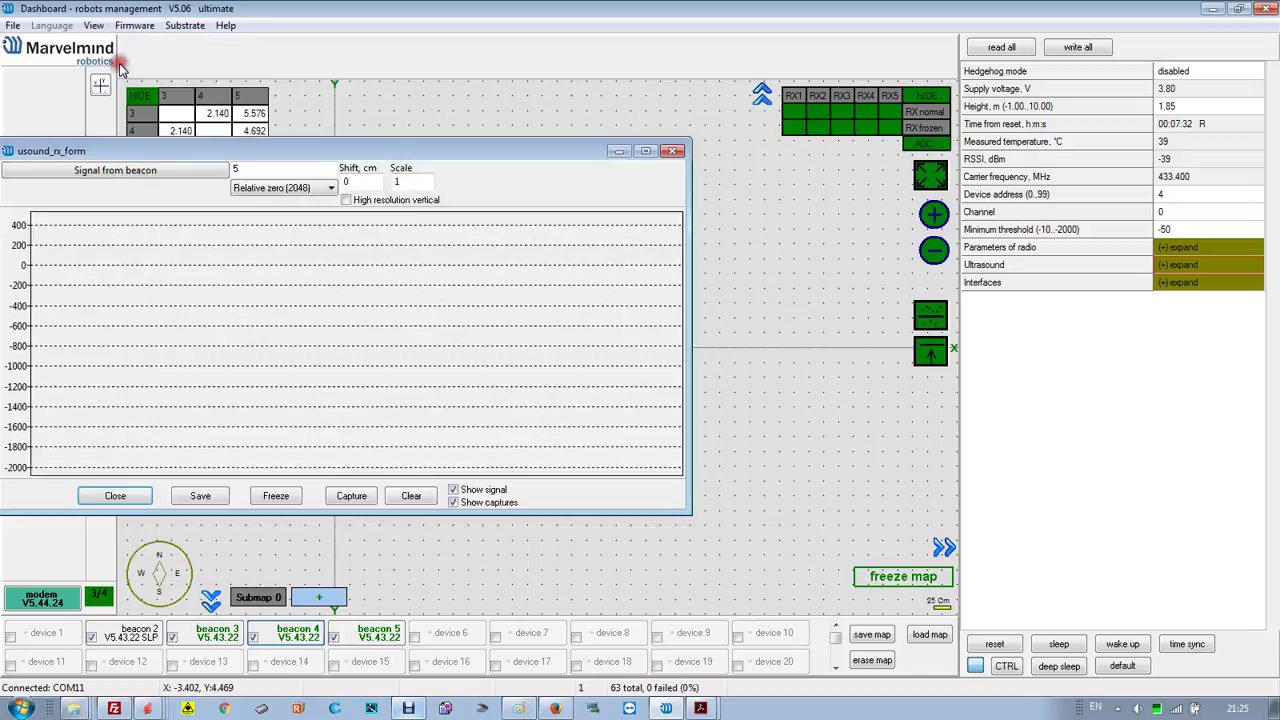
left_click_drag(338, 157, 757, 80)
left_click(296, 638)
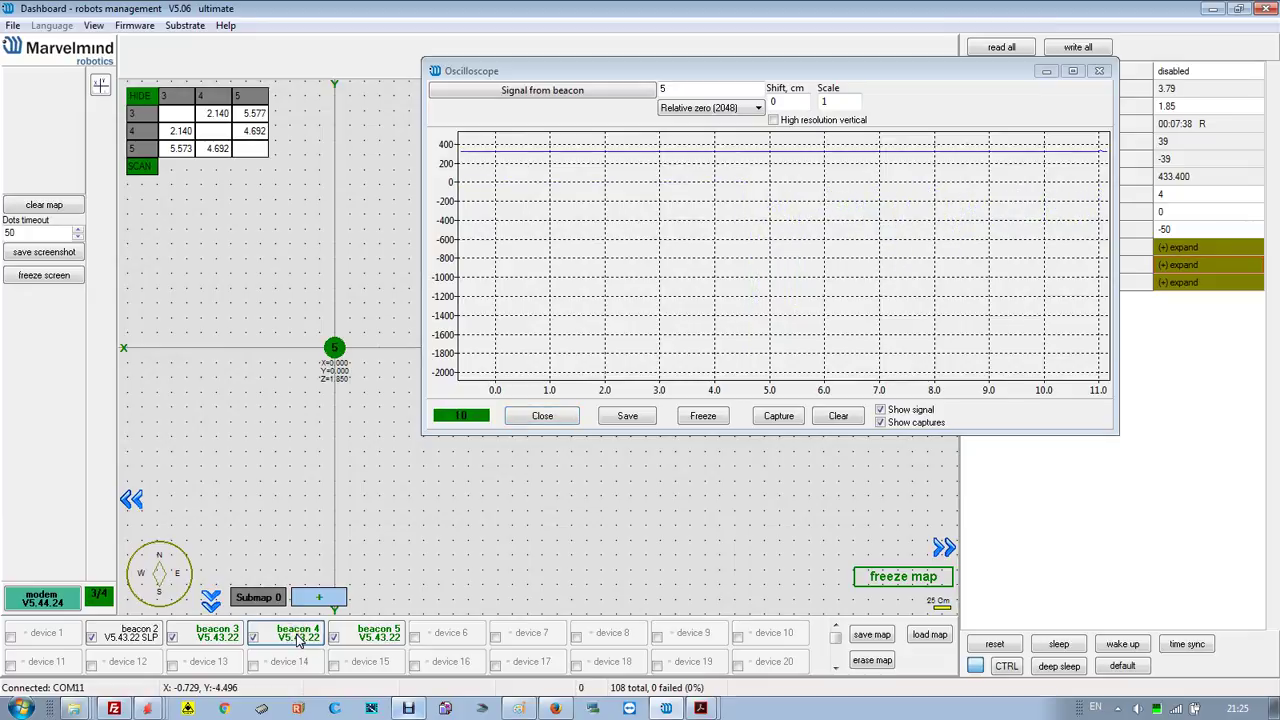
left_click(608, 226)
left_click(545, 102)
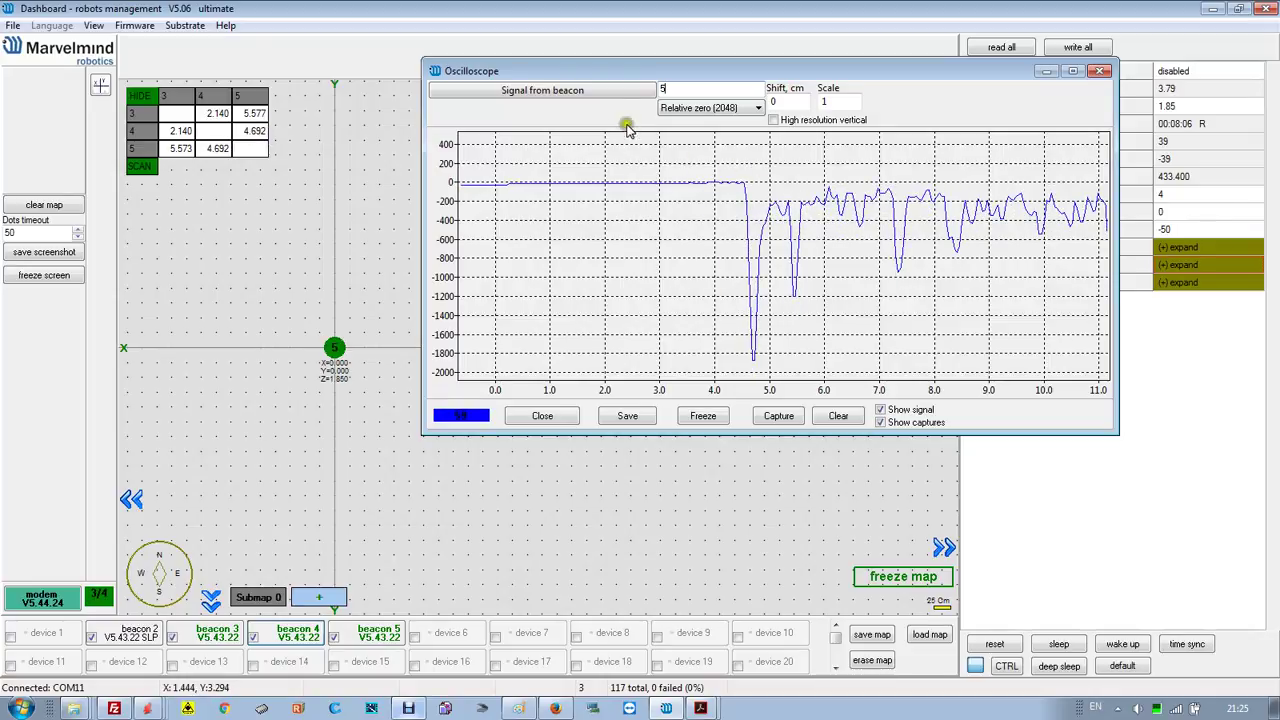
left_click(666, 89)
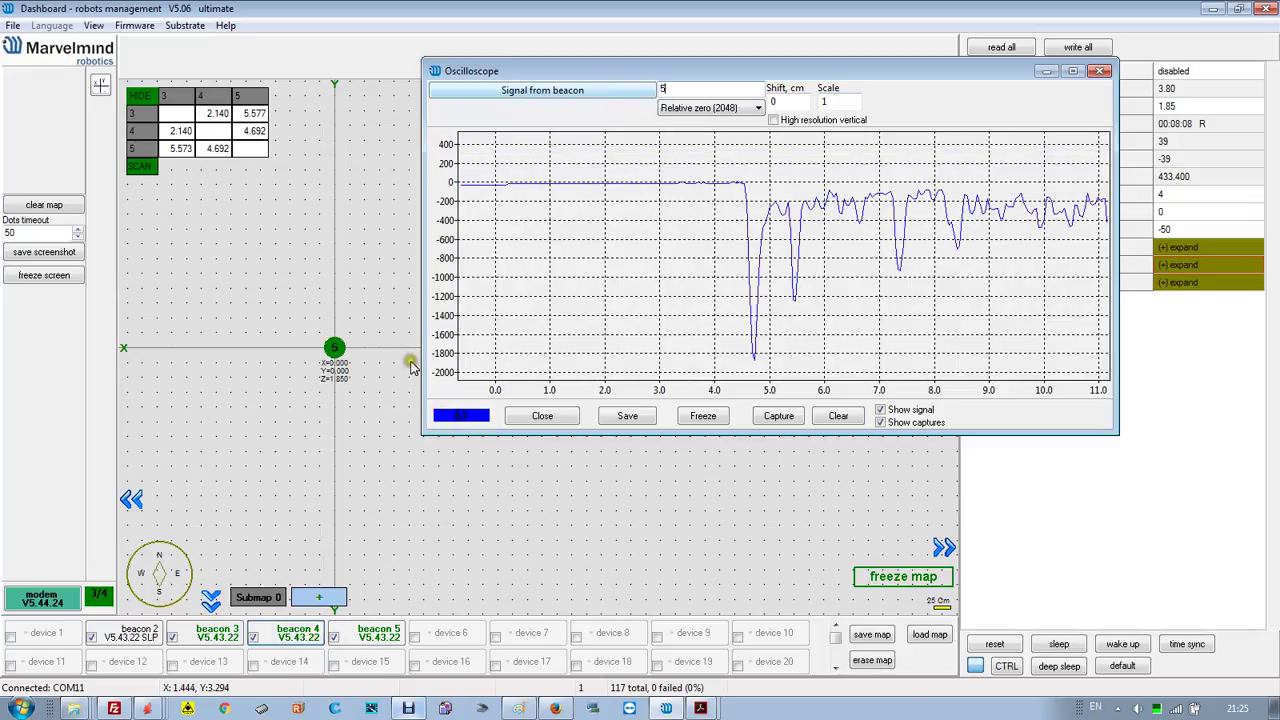
left_click(571, 92)
left_click(575, 92)
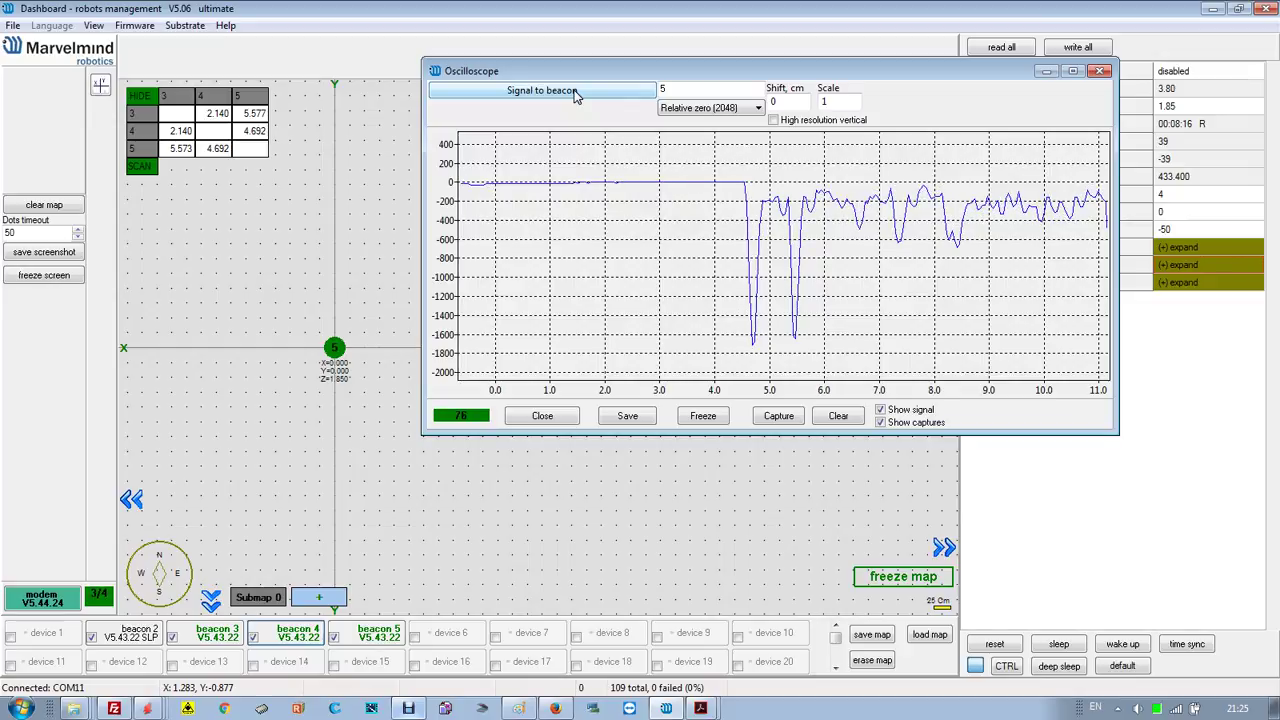
left_click(582, 188)
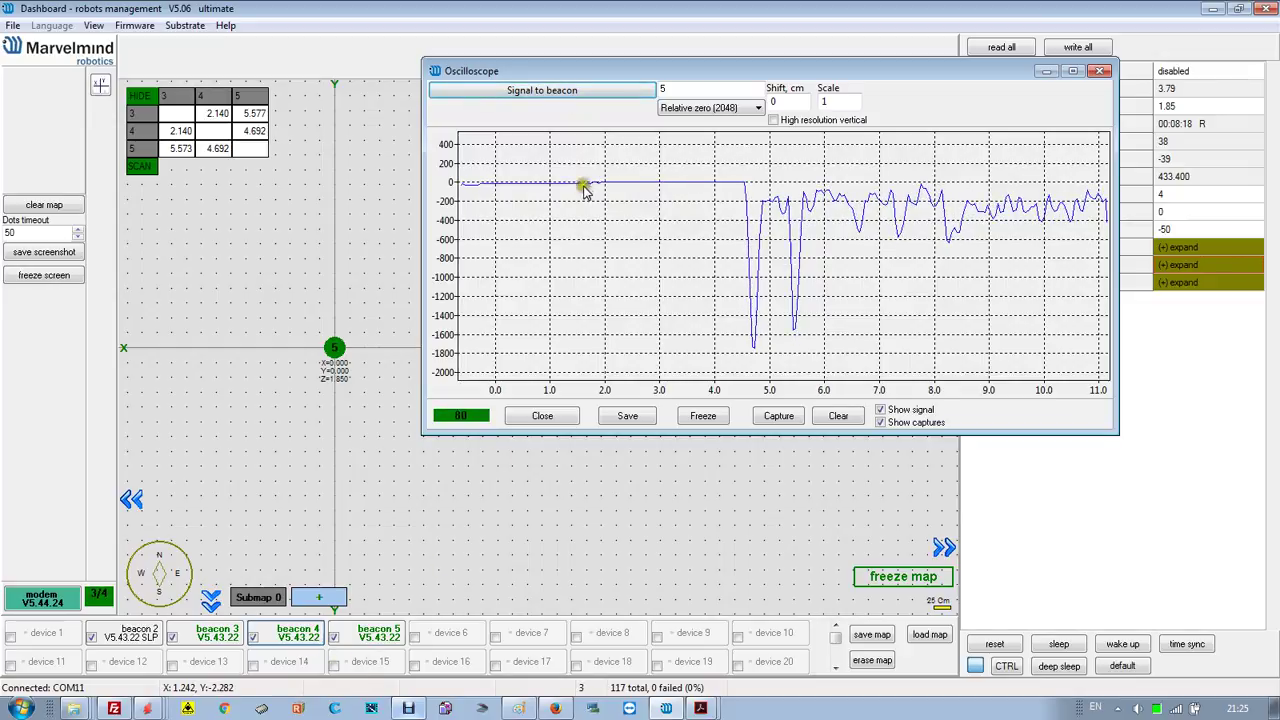
left_click(586, 92)
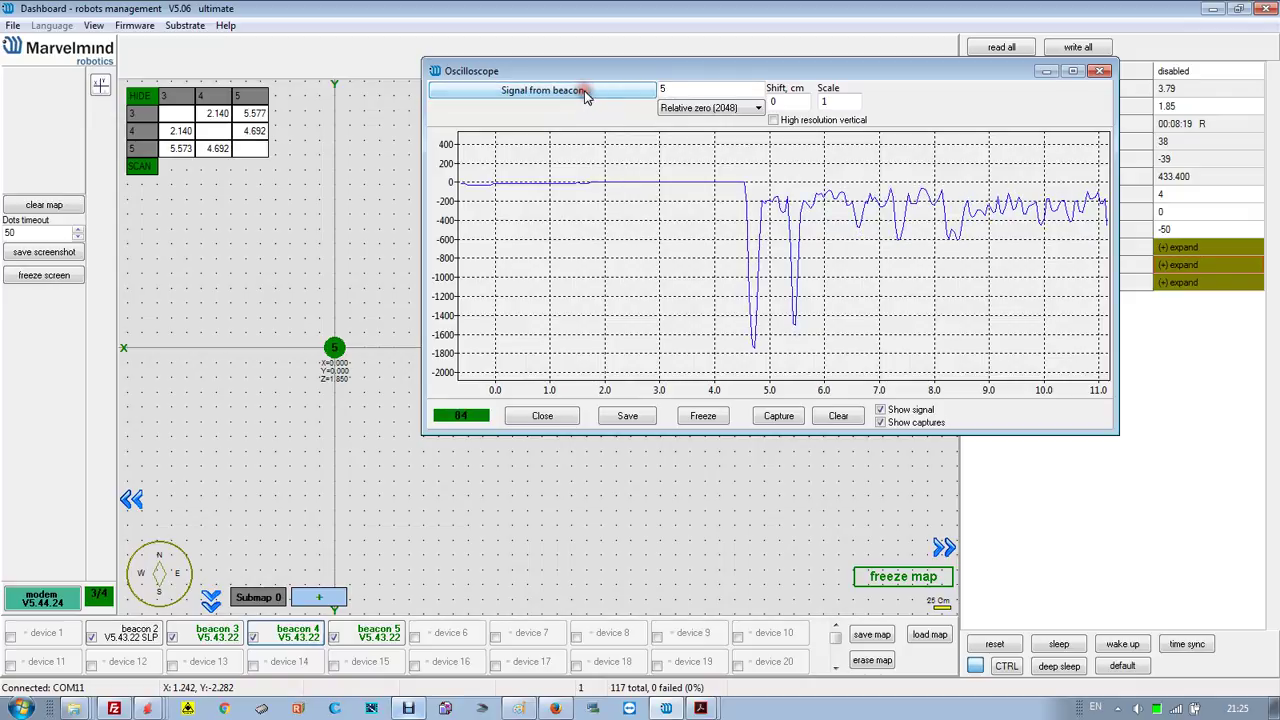
left_click(299, 637)
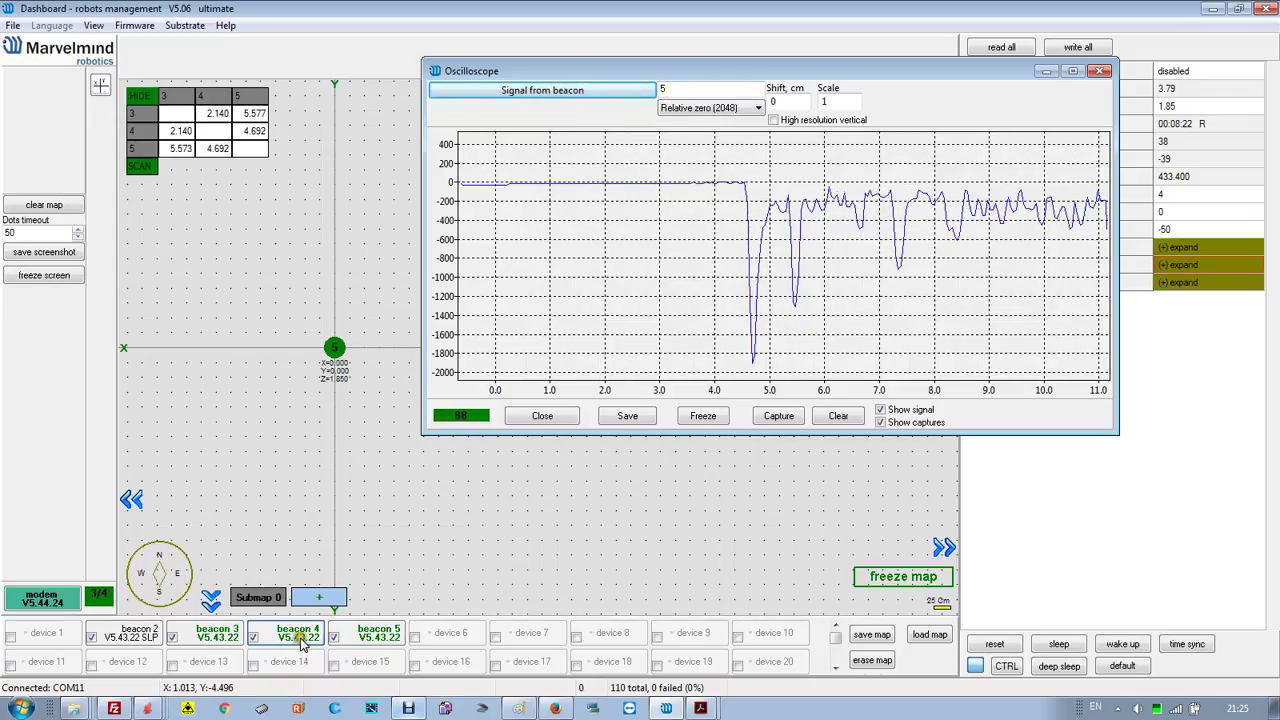
left_click(663, 88)
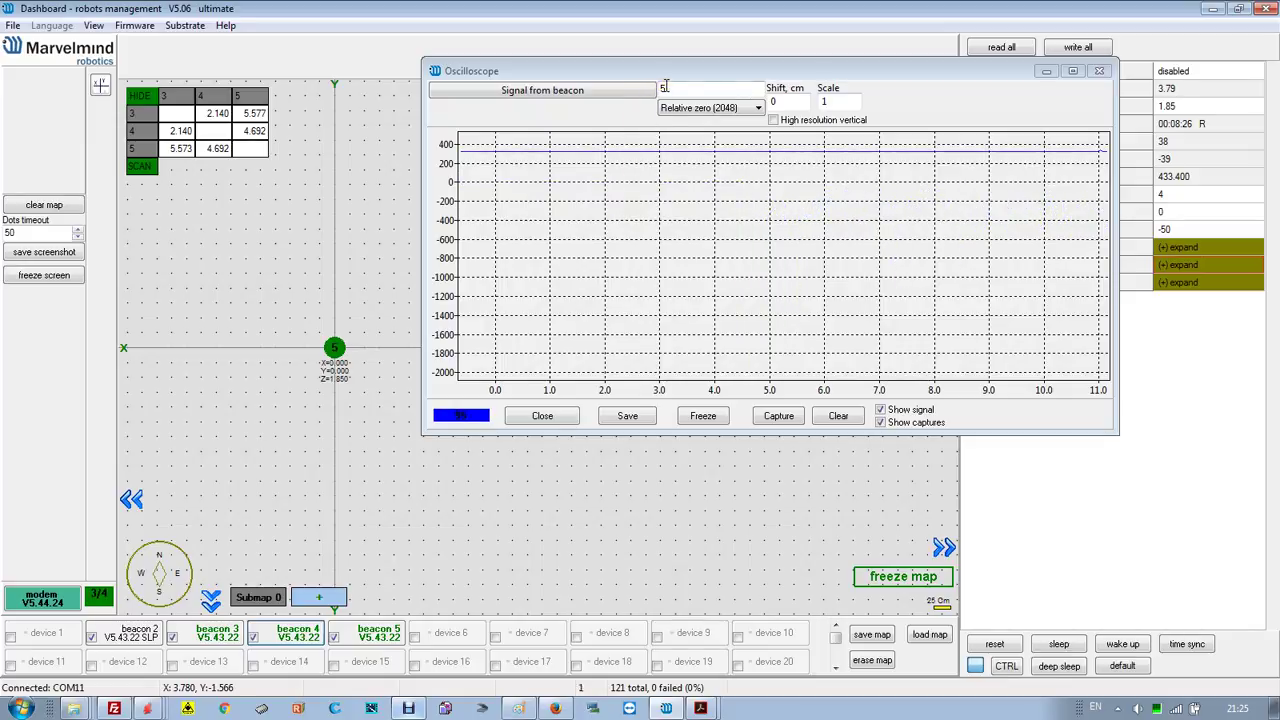
left_click(216, 636)
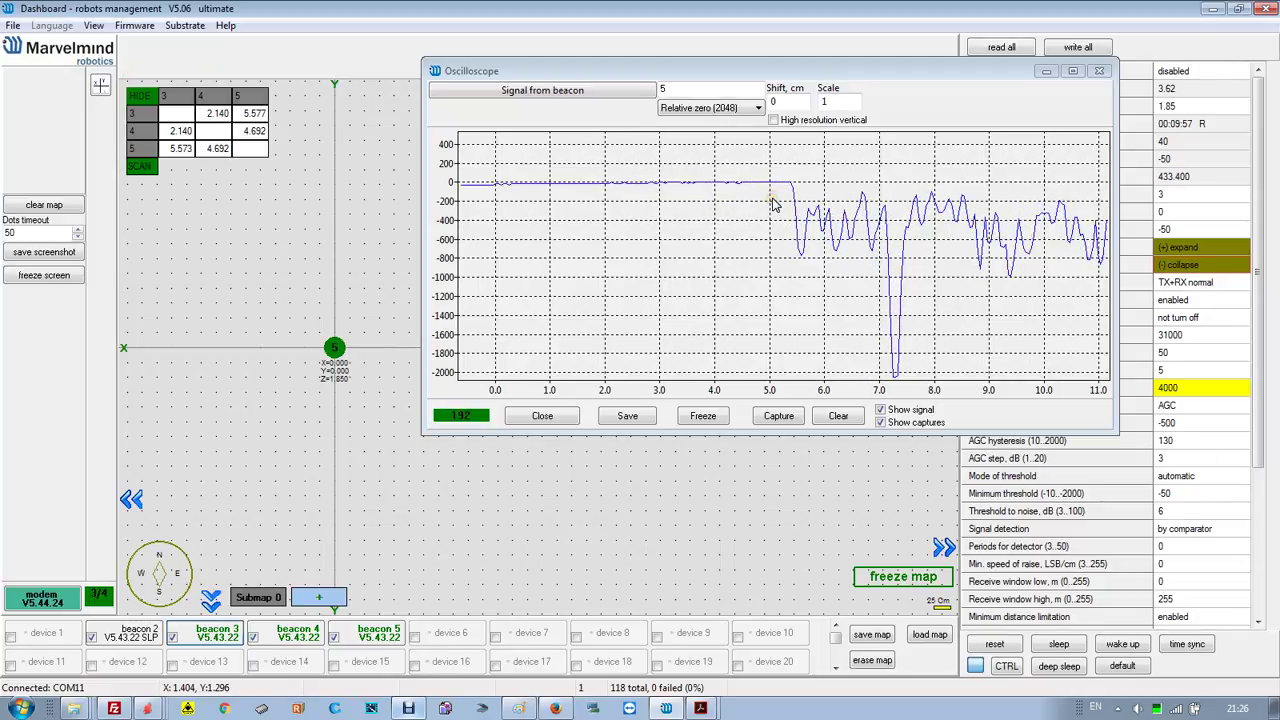
Step: Move the oscilloscope aside and disable receivers RX1, RX2, RX3 and RX5, keeping RX4
left_click_drag(829, 79, 824, 229)
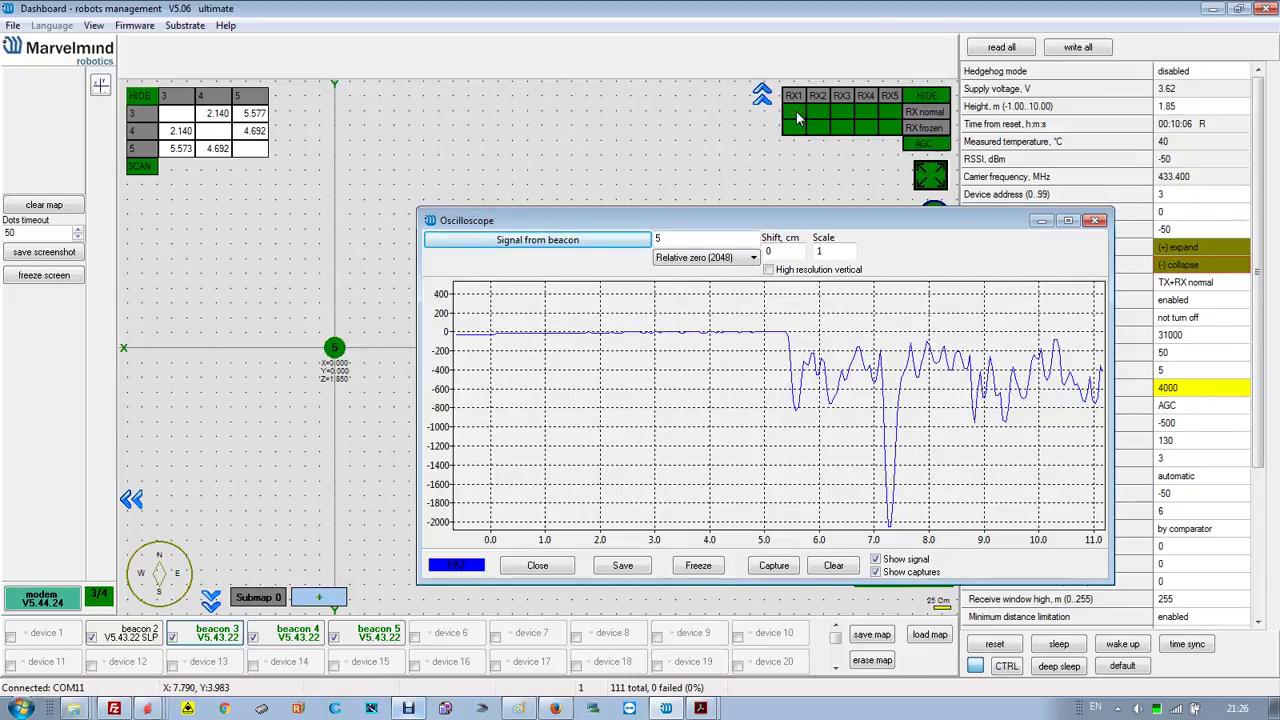
left_click_drag(746, 224, 665, 182)
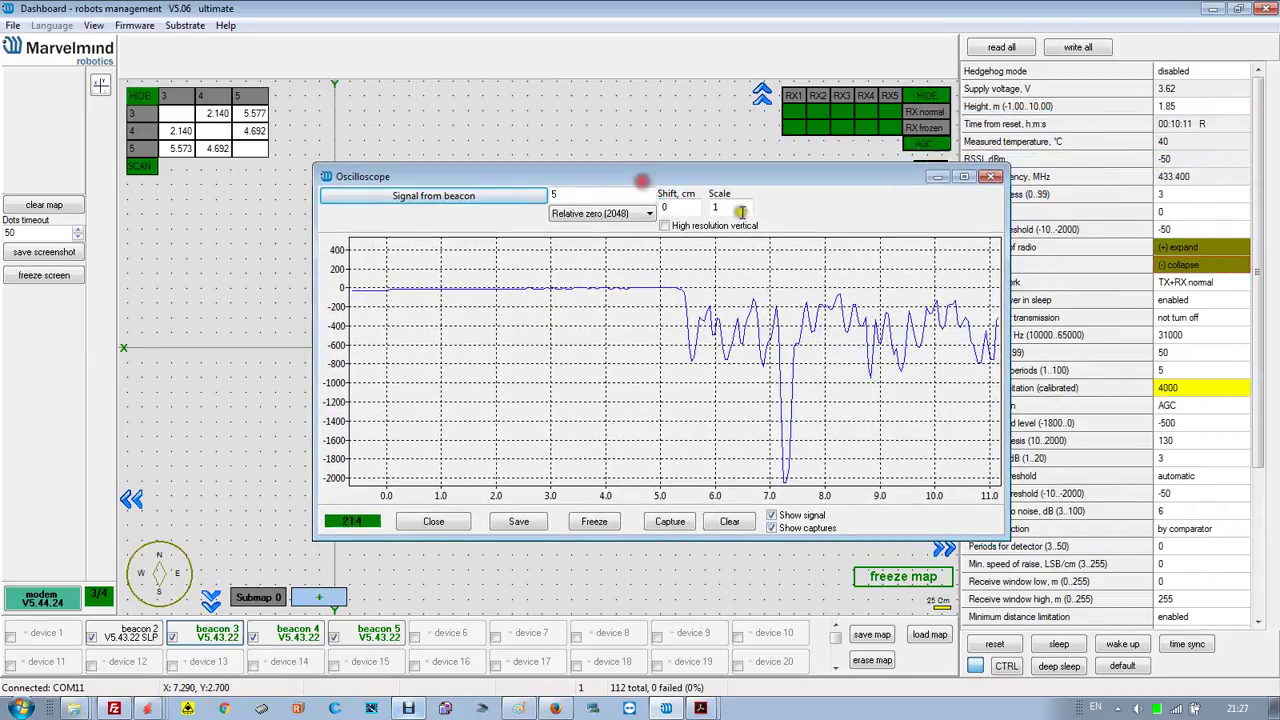
left_click(790, 124)
left_click(817, 124)
left_click(841, 125)
left_click(889, 125)
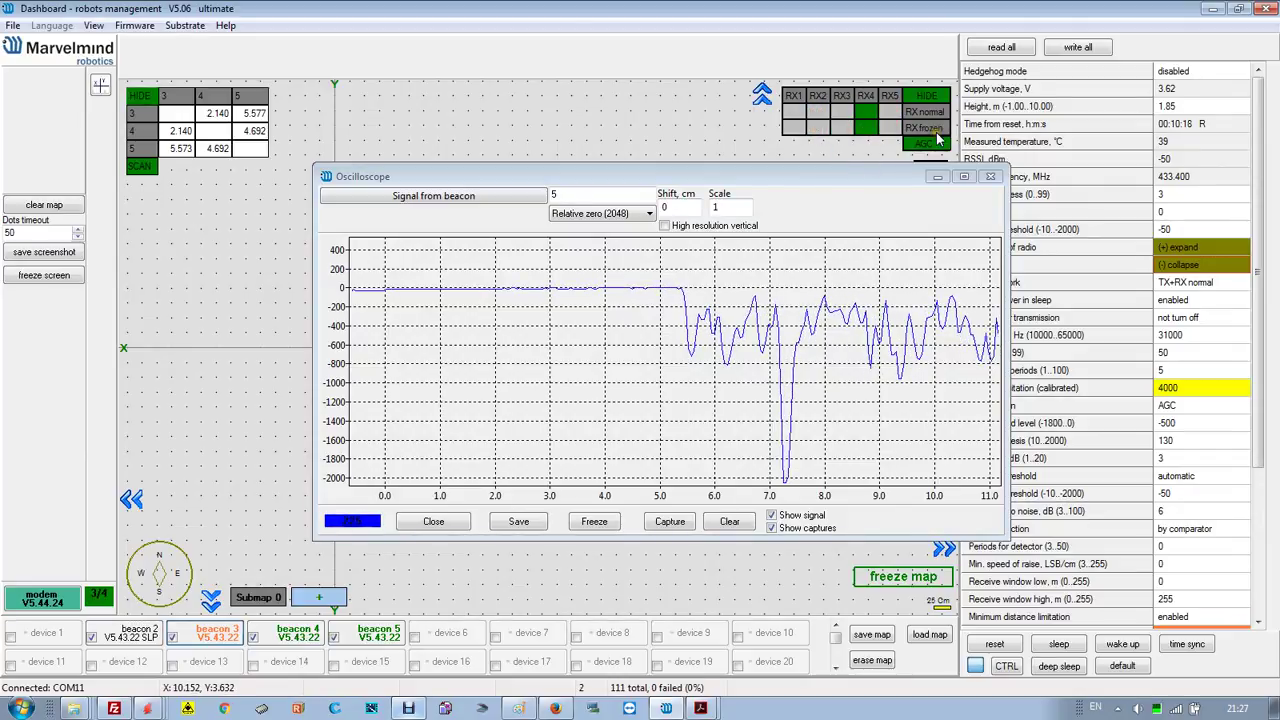
left_click(636, 278)
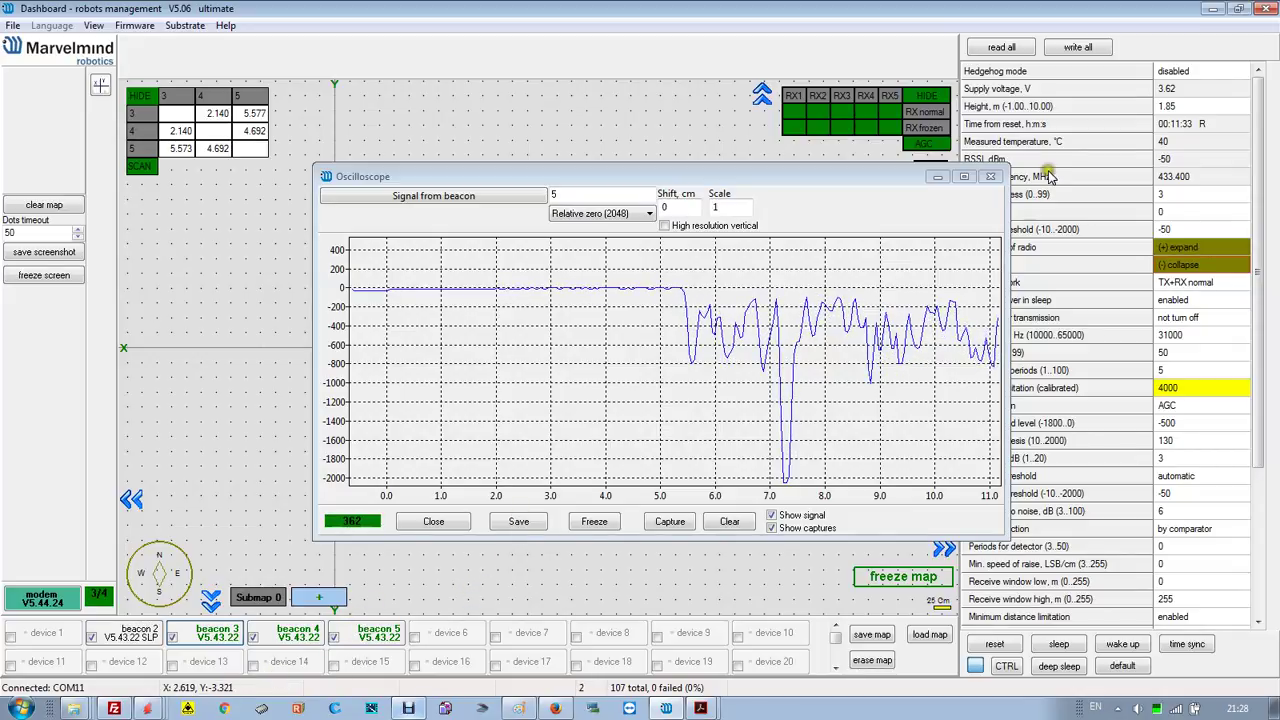
Step: Close the oscilloscope, freeze then unfreeze the map, and select beacon 4
left_click(990, 176)
left_click(910, 578)
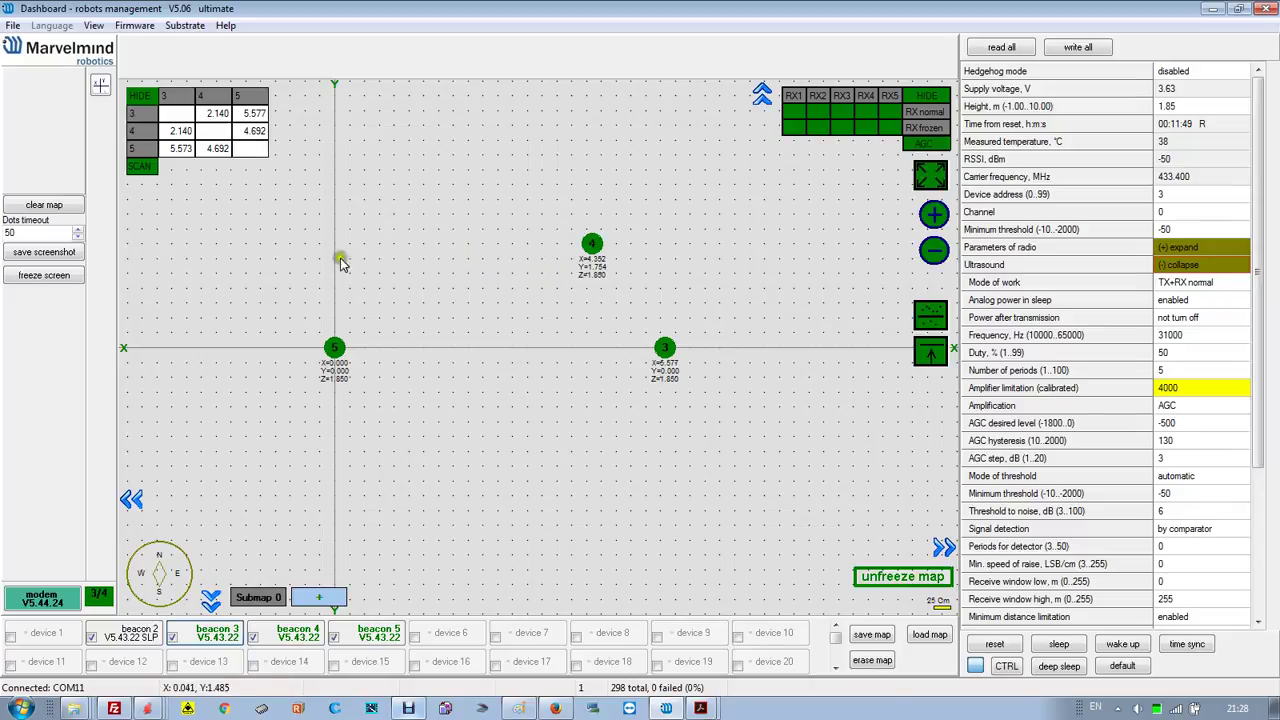
left_click(93, 25)
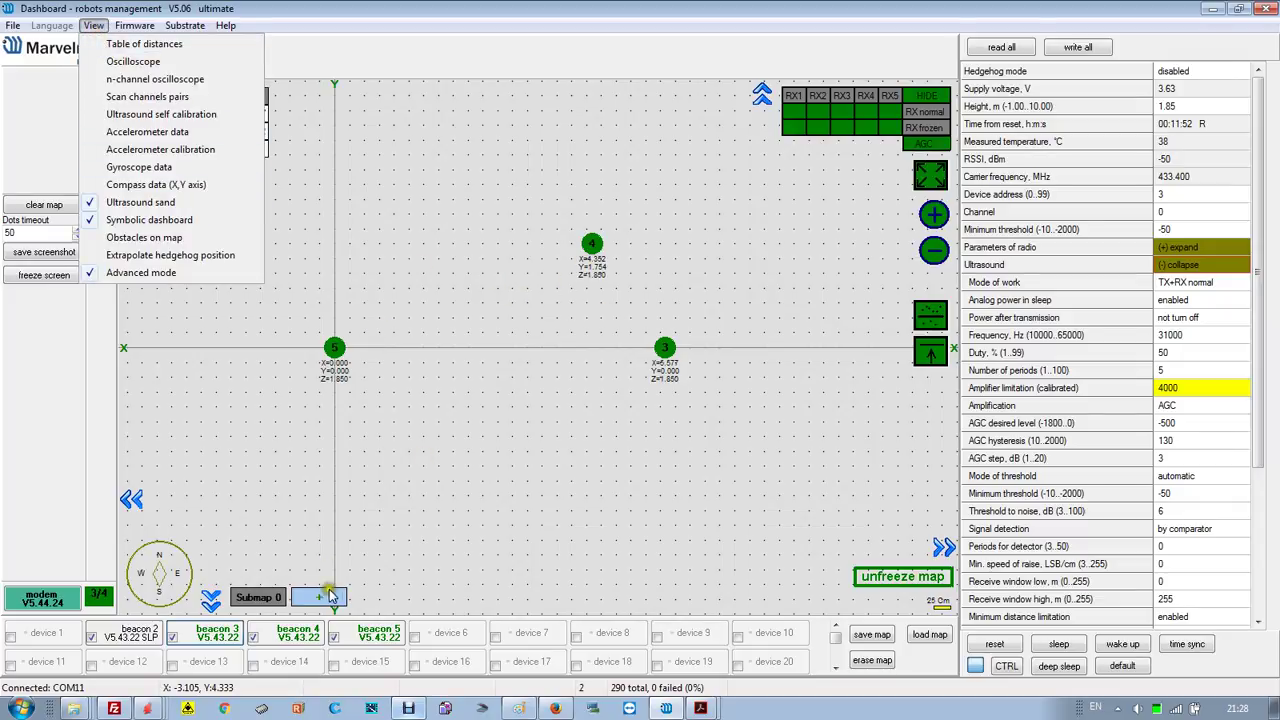
left_click(903, 576)
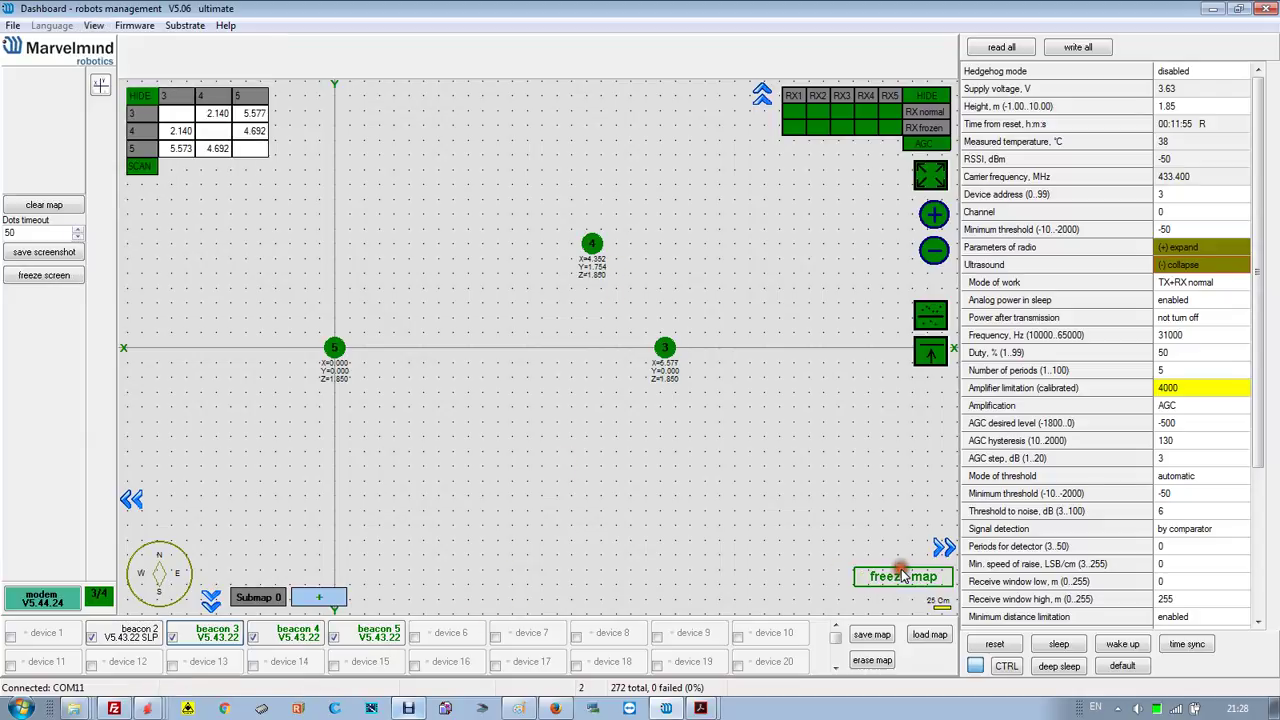
left_click(298, 636)
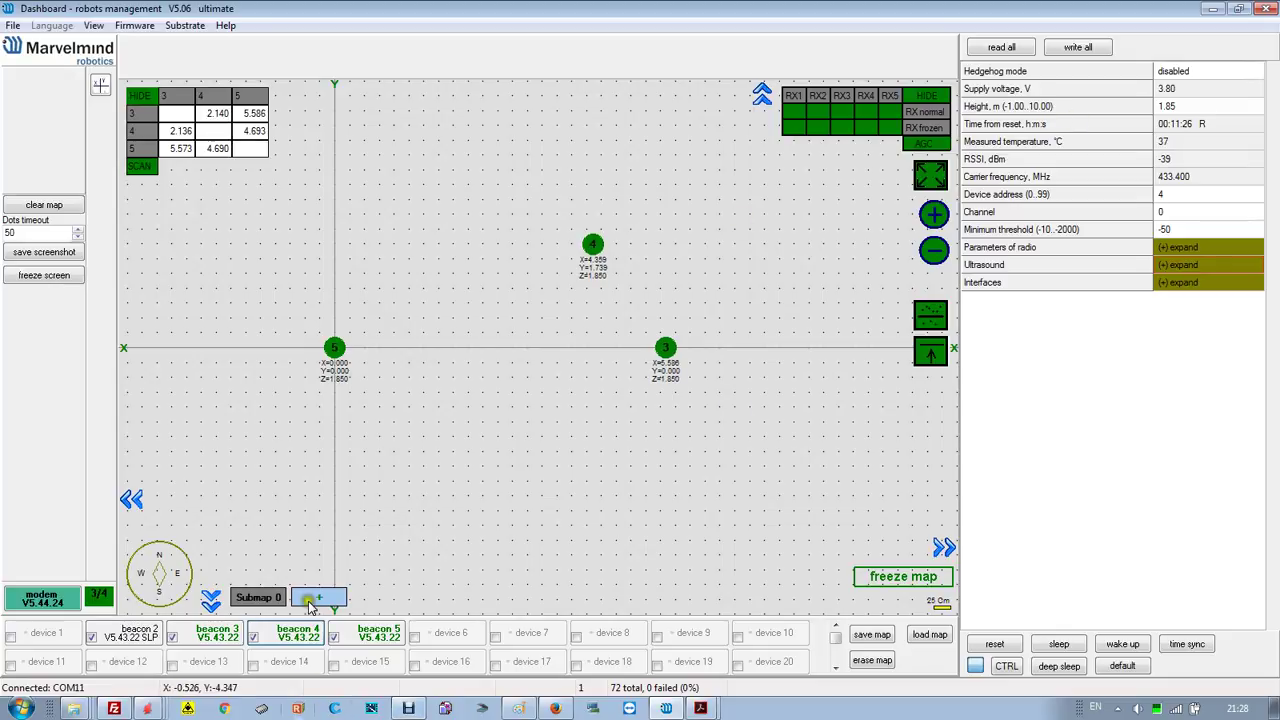
Step: Enable hedgehog mode on beacon 4 and freeze the map
left_click(1177, 76)
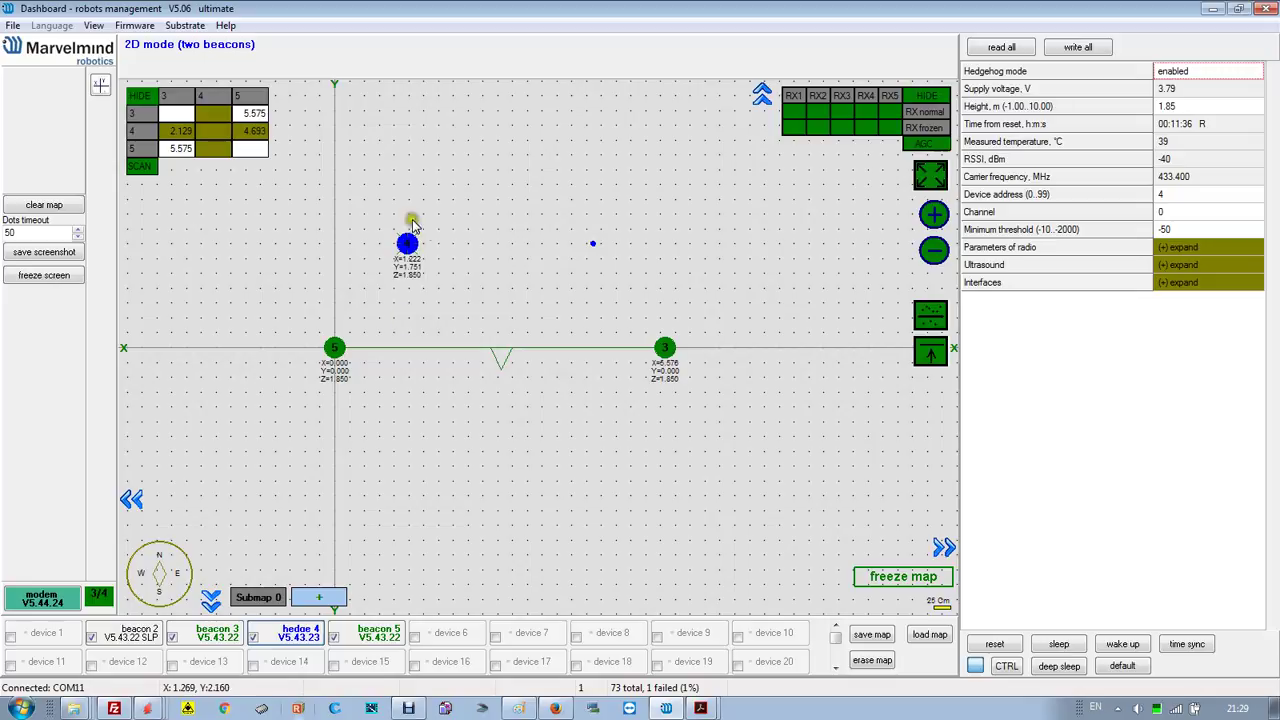
left_click(940, 576)
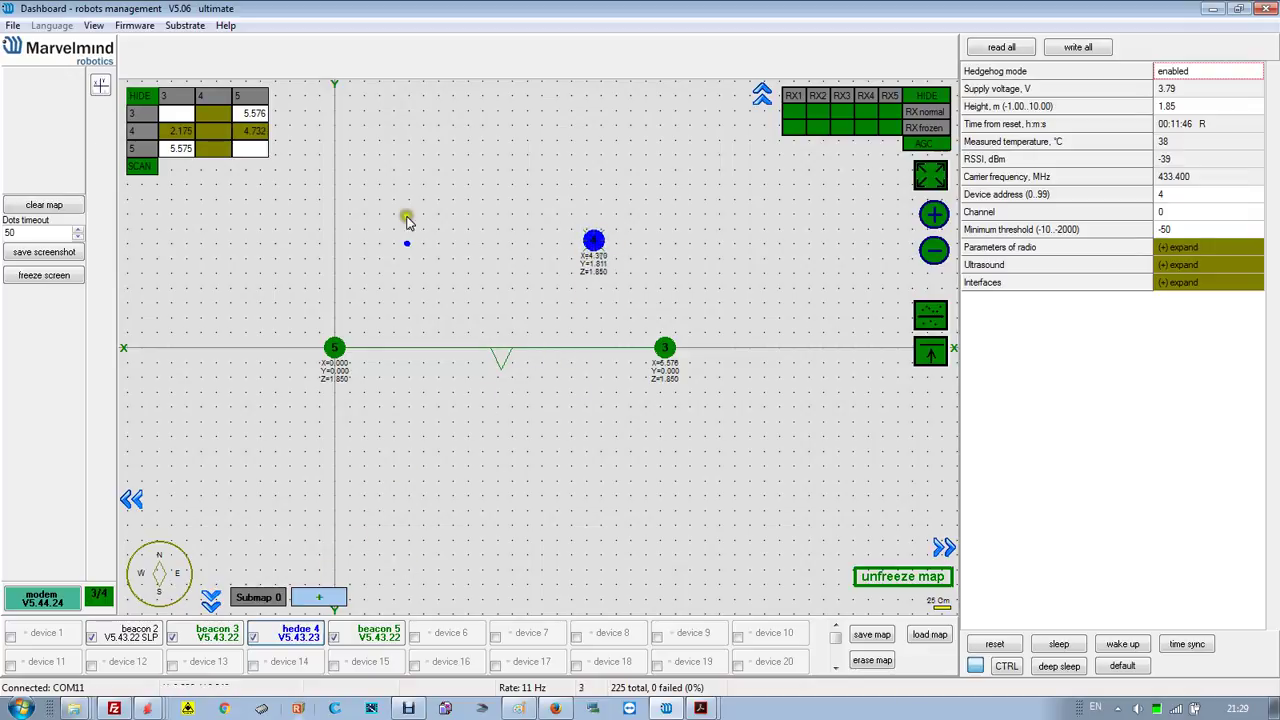
left_click(93, 25)
Step: Open the oscilloscope and set 'Signal from beacon' to beacon 4
left_click(110, 63)
double_click(557, 194)
type("4")
left_click(506, 194)
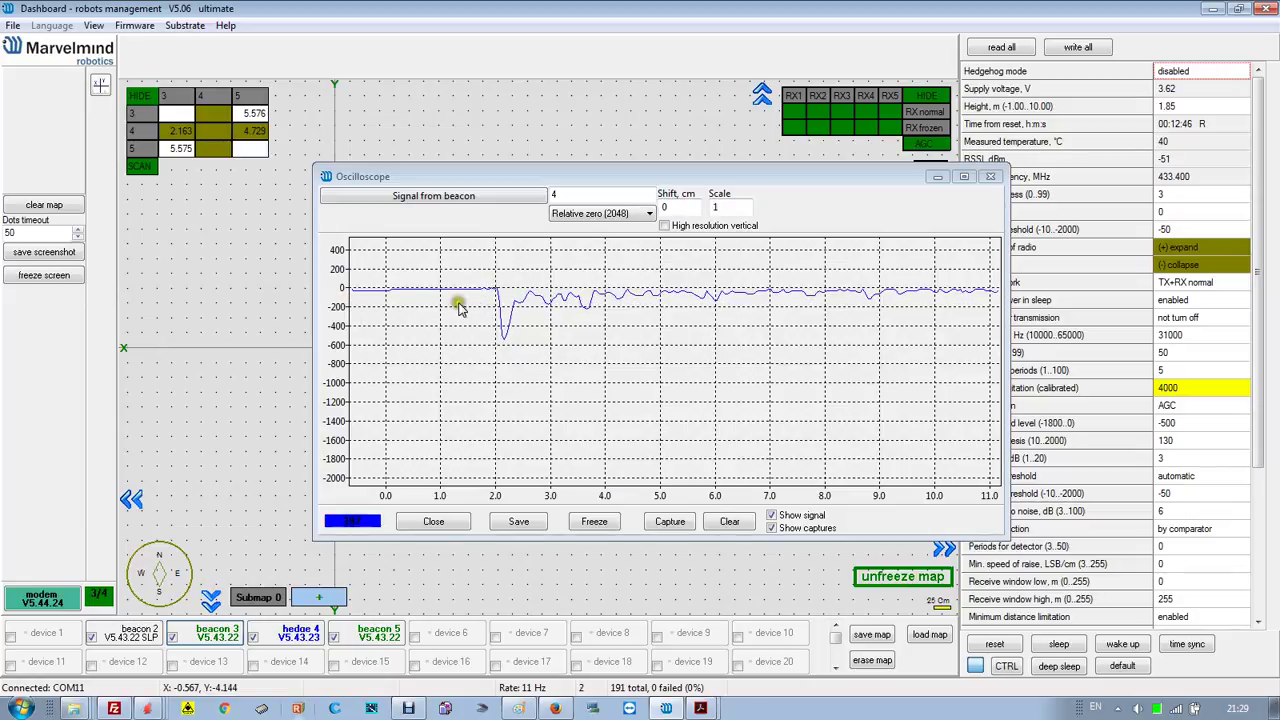
Step: Show beacon 5's settings and drag the oscilloscope window further left over the map
left_click(380, 638)
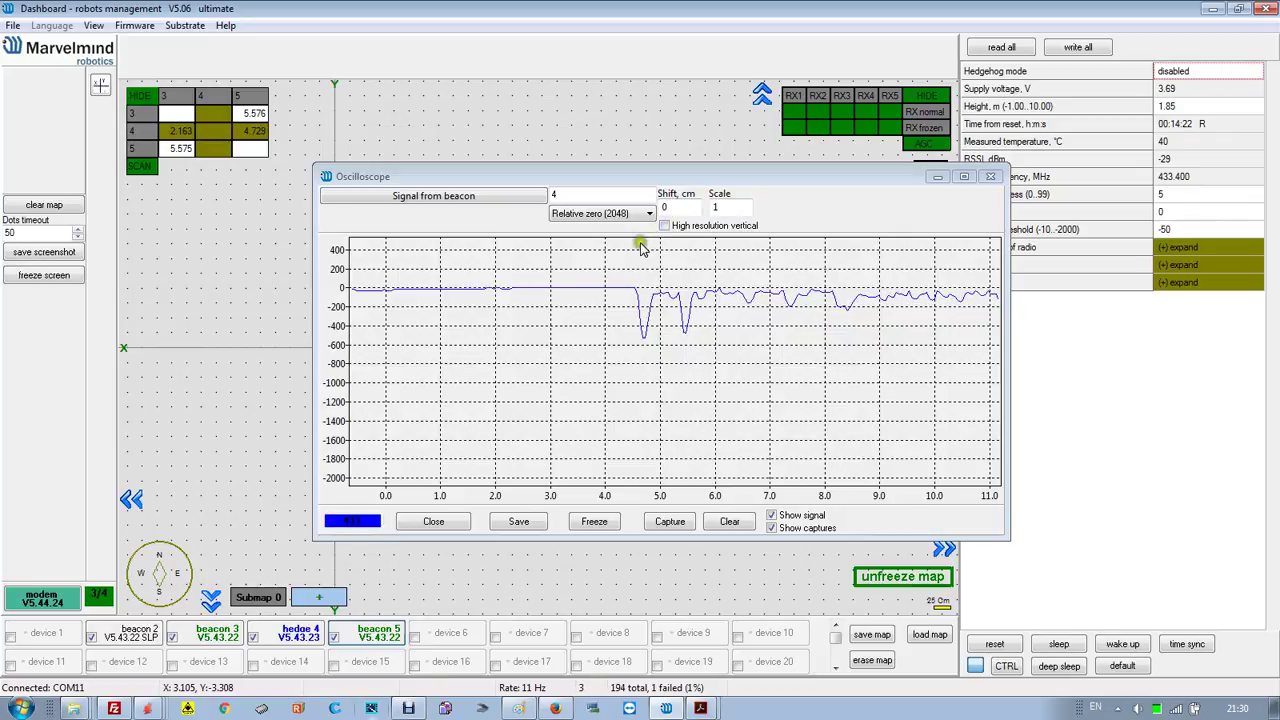
left_click_drag(721, 177, 565, 181)
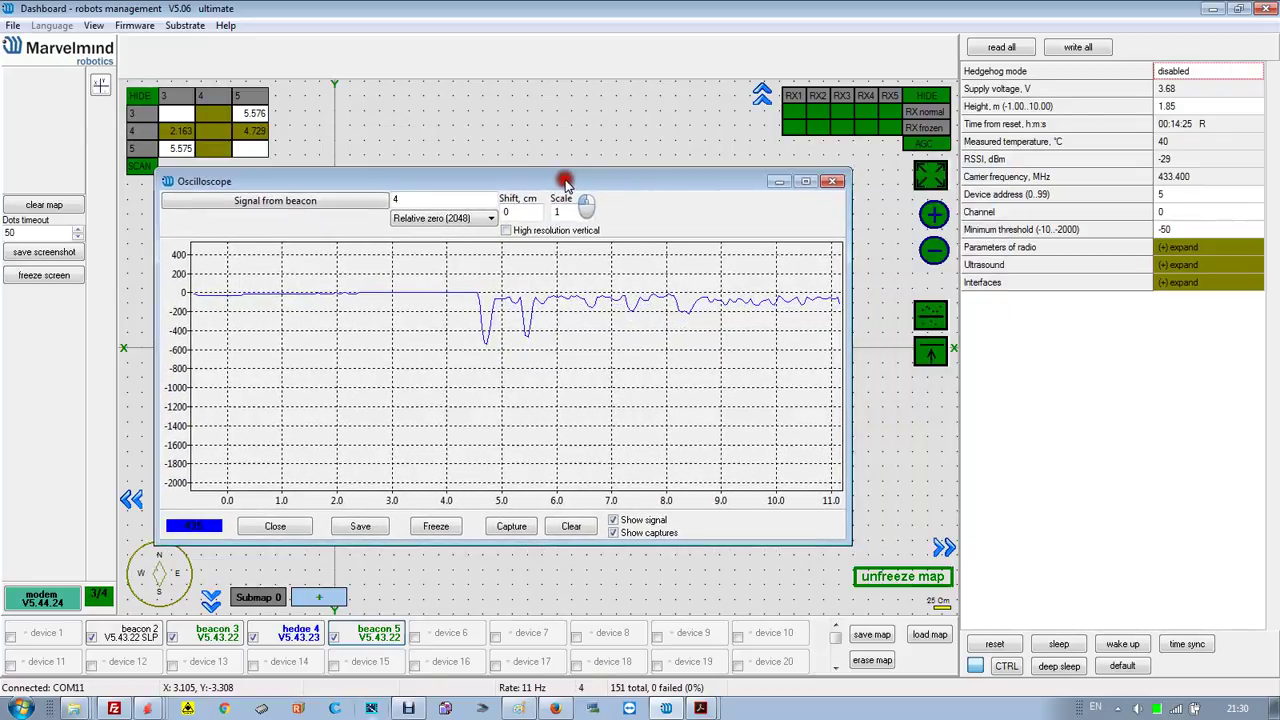
left_click(96, 25)
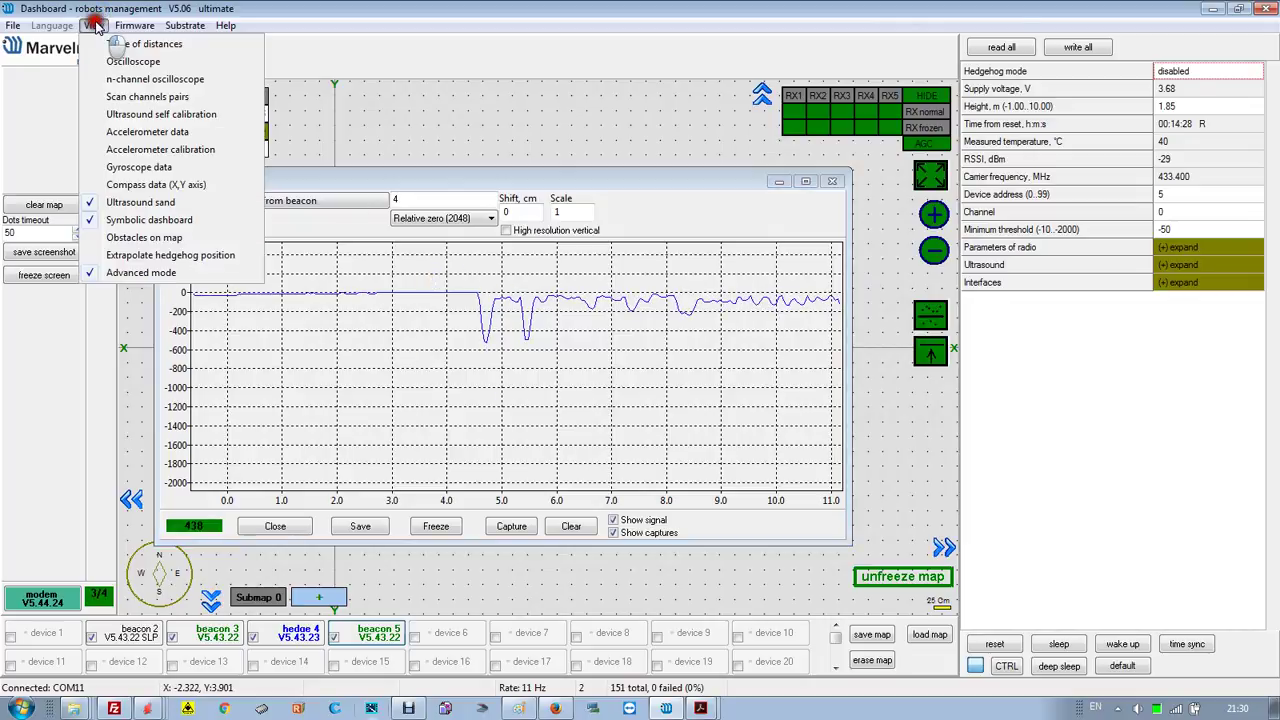
left_click(600, 184)
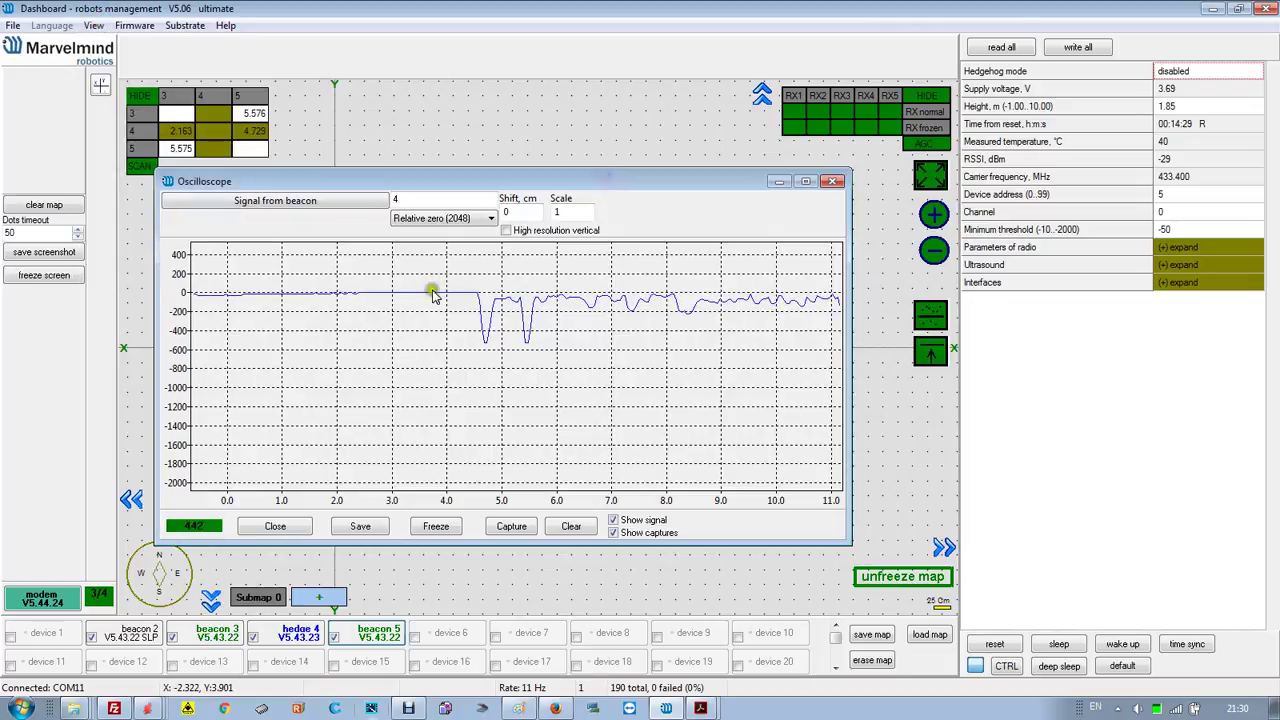
left_click(481, 299)
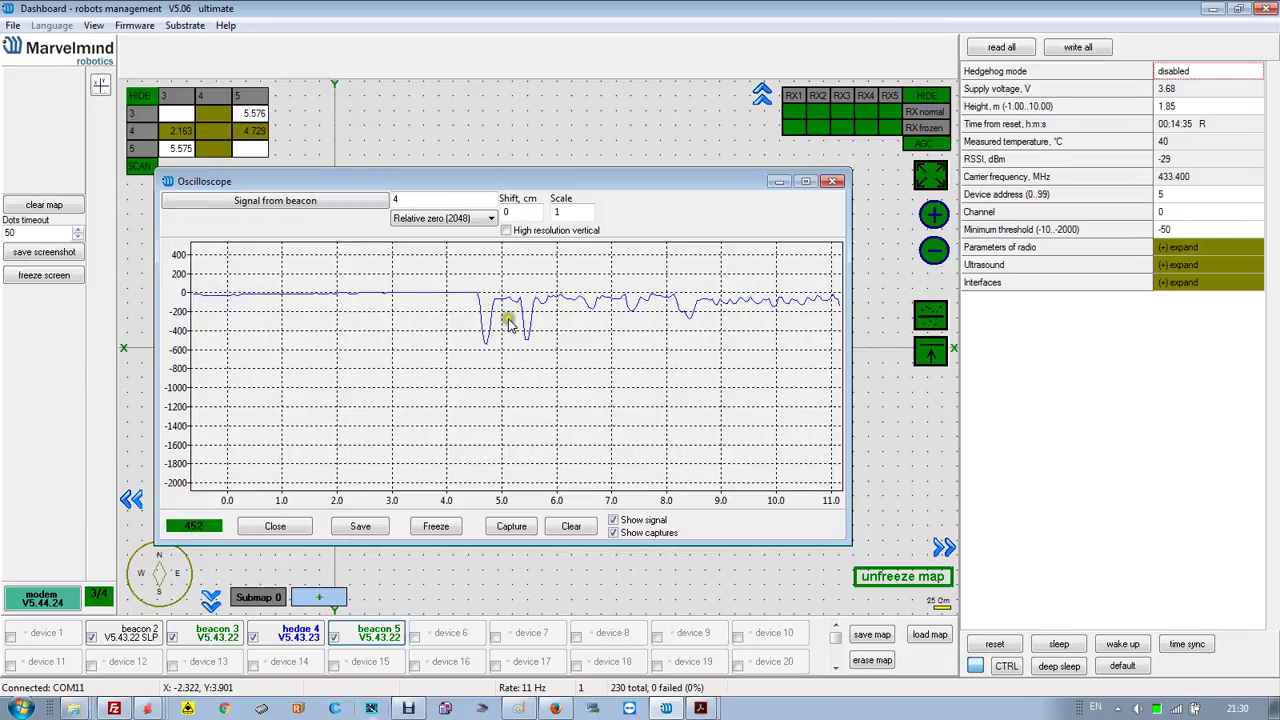
left_click(786, 137)
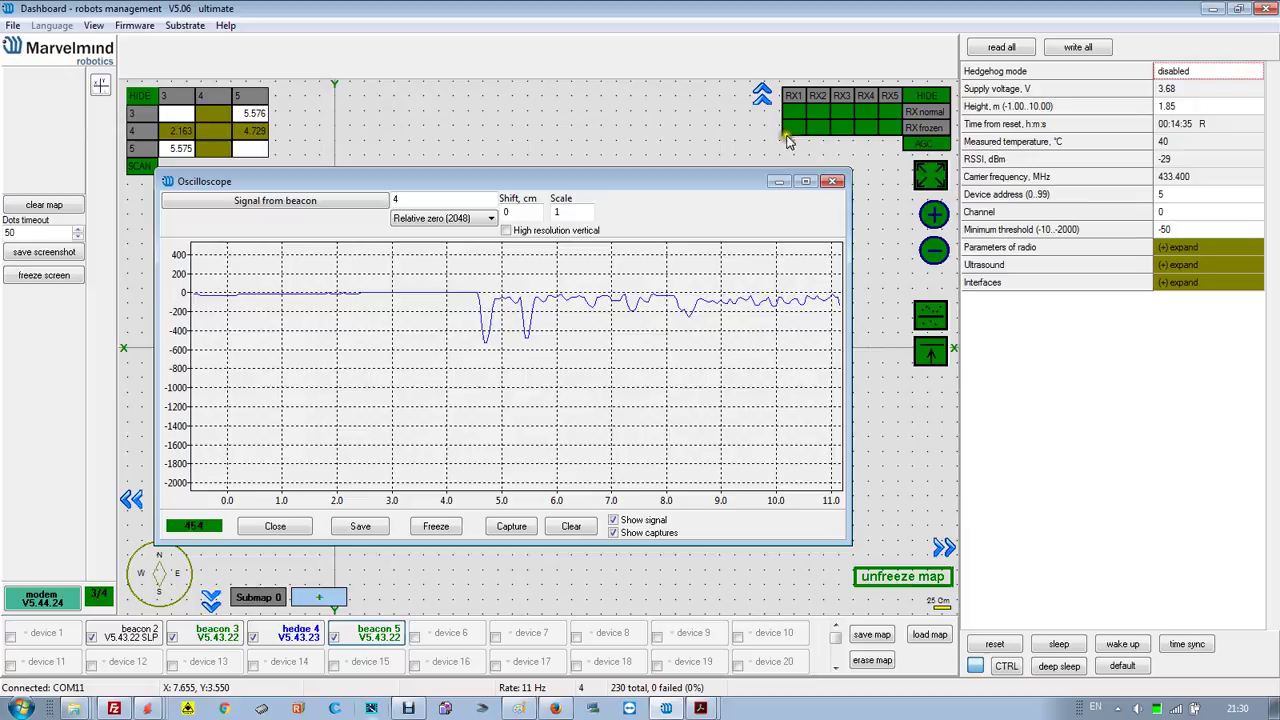
Step: Expand beacon 5's Ultrasound settings and work through the controls in the expanded panel
left_click(1168, 265)
left_click(1167, 406)
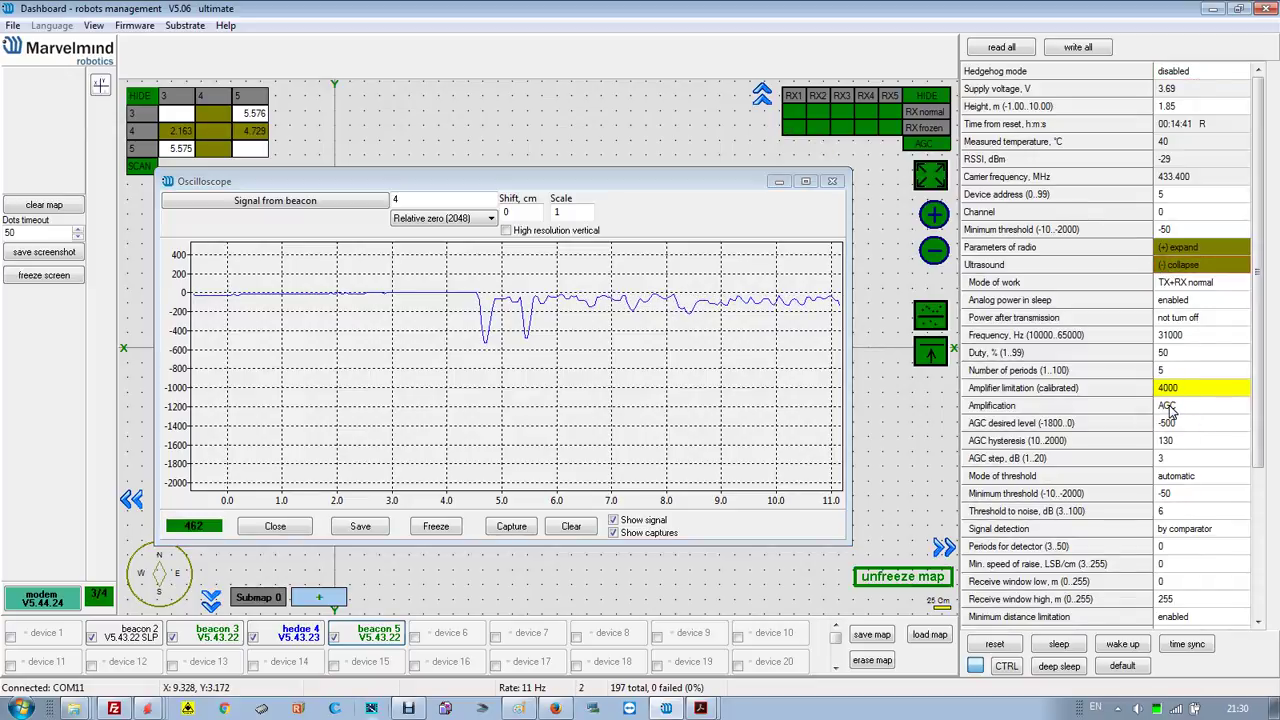
left_click(1175, 446)
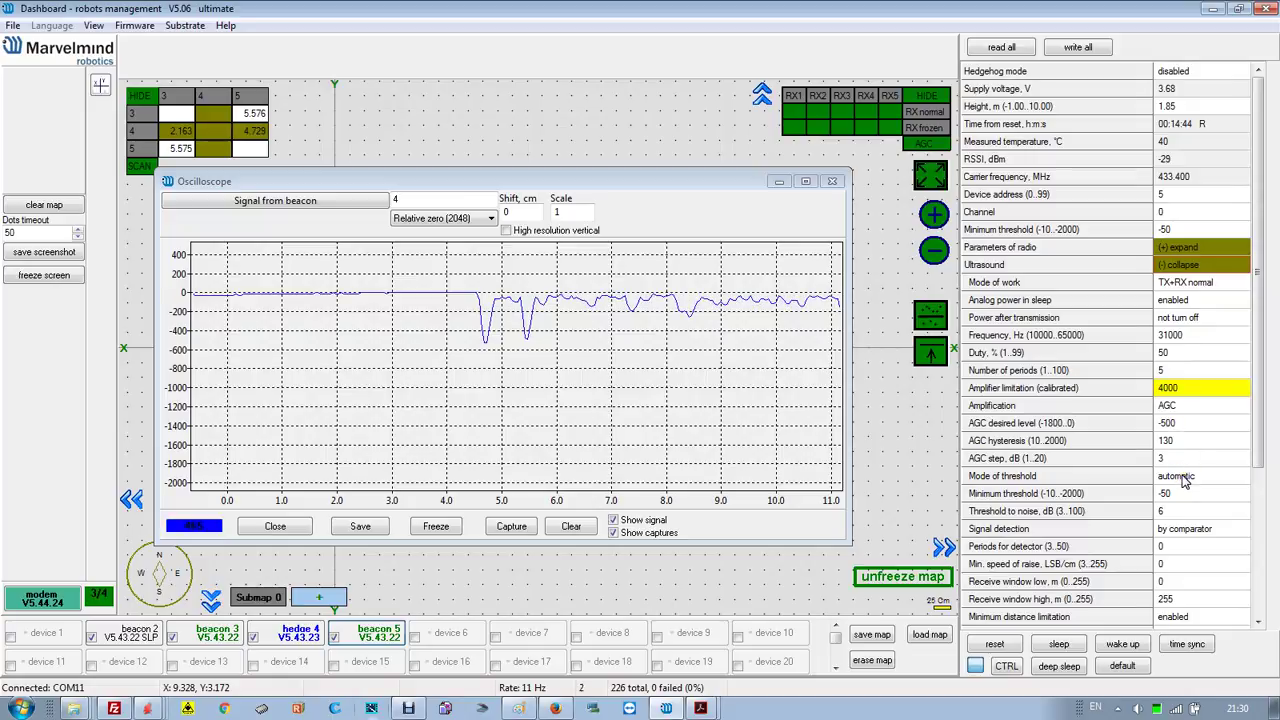
left_click(189, 313)
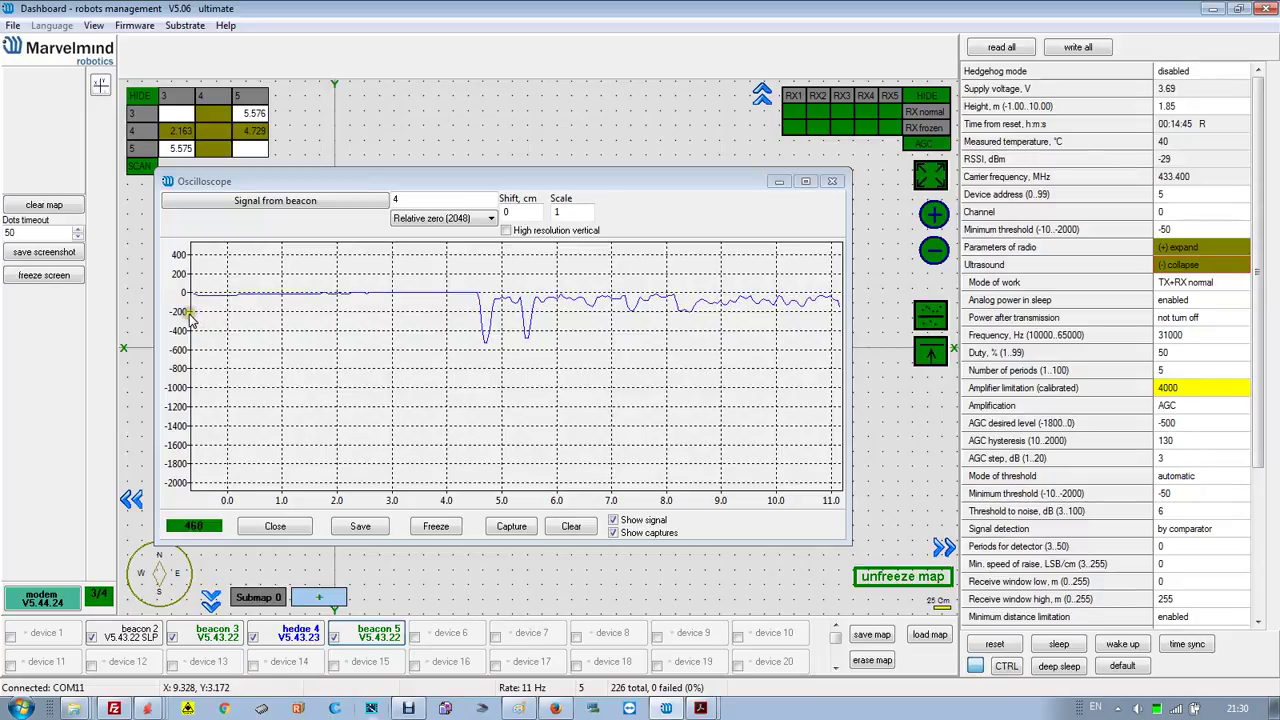
left_click(320, 307)
left_click(354, 313)
left_click(199, 310)
left_click(386, 307)
left_click(476, 305)
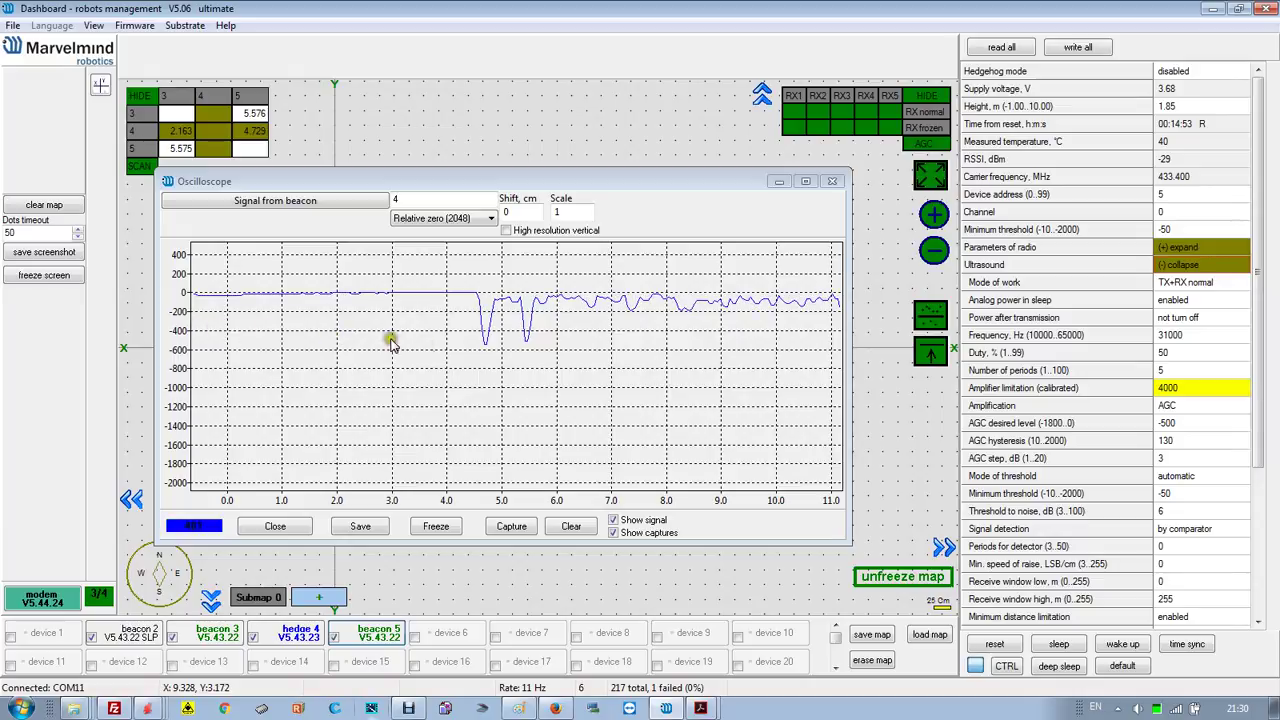
left_click(481, 333)
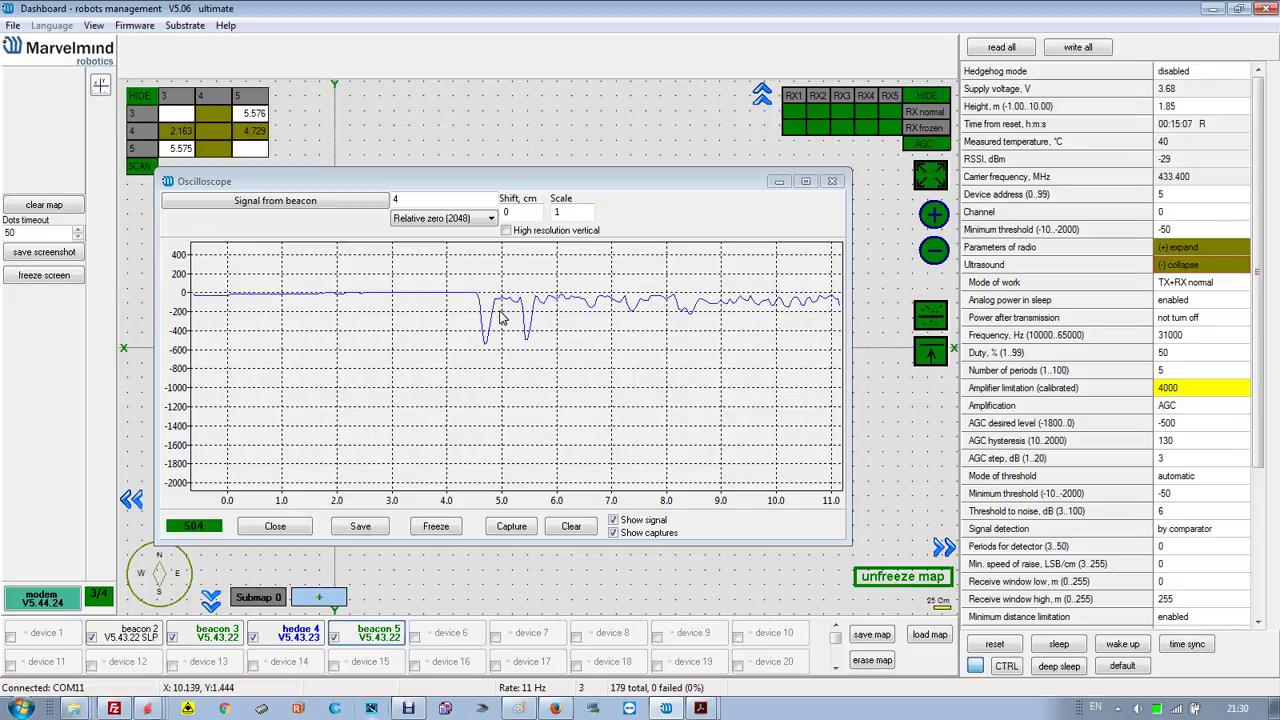
Step: Swap the single-signal oscilloscope for the n-channel oscilloscope showing pairs 4⇒5 and 5⇒4
left_click(831, 182)
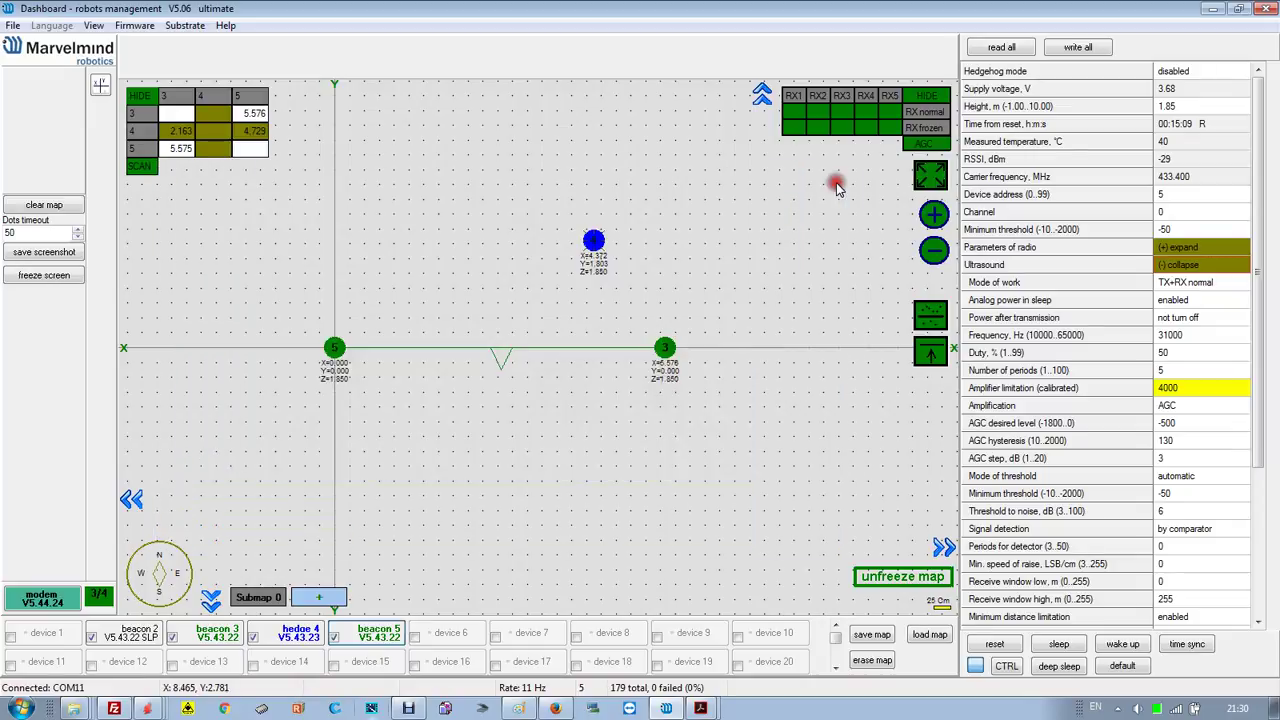
left_click(93, 25)
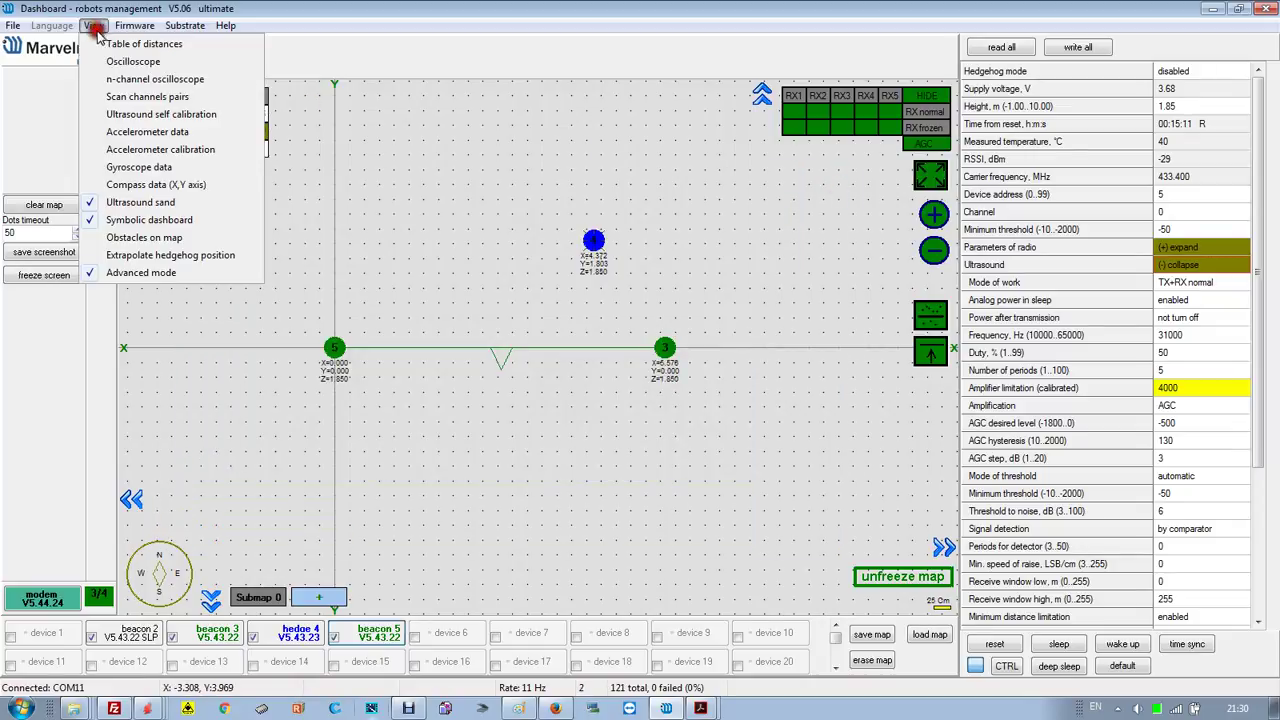
left_click(117, 80)
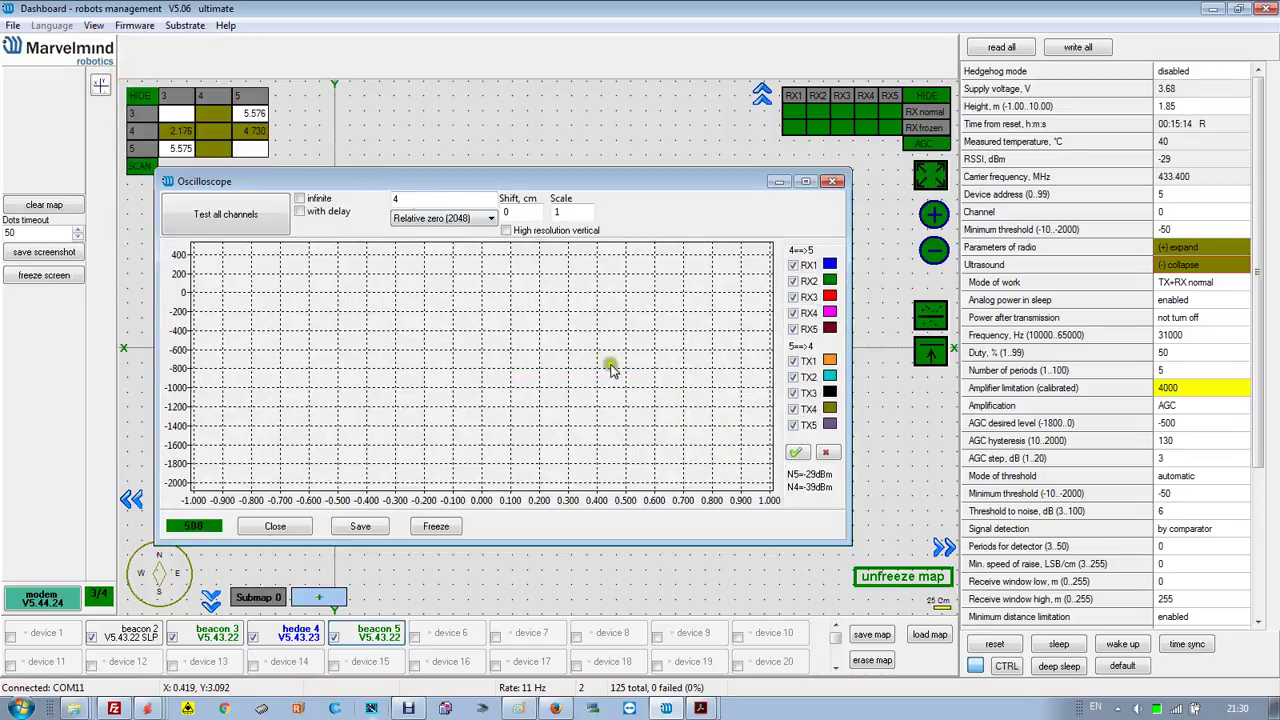